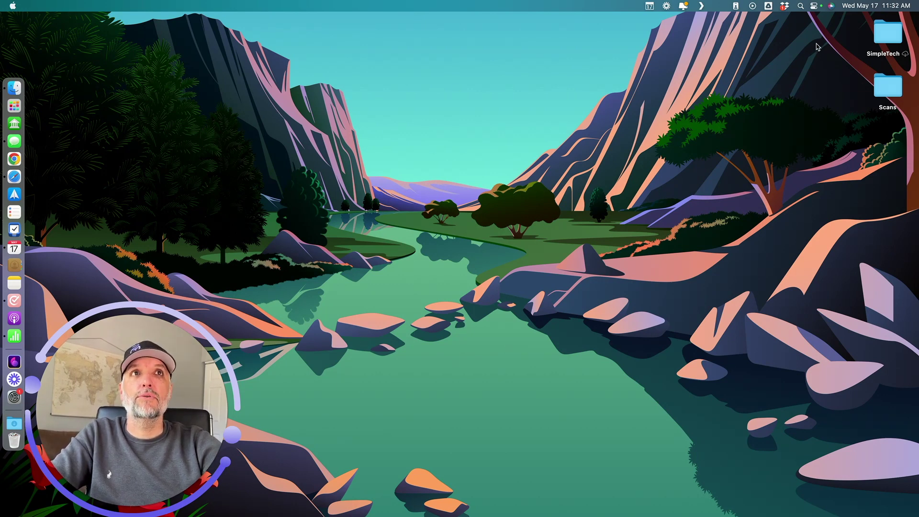
Open Notification Center from the menu-bar clock and scroll through its widgets and notifications.
{"action": "left_click_drag", "start_coordinate": [823, 41], "coordinate": [864, 14]}
{"action": "left_click", "coordinate": [862, 7]}
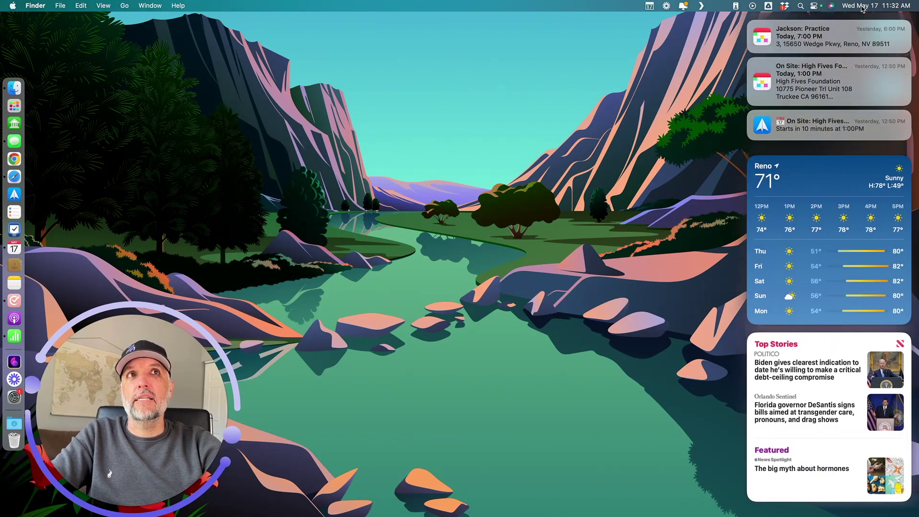
{"action": "scroll", "coordinate": [814, 48], "scroll_direction": "down", "scroll_amount": 2}
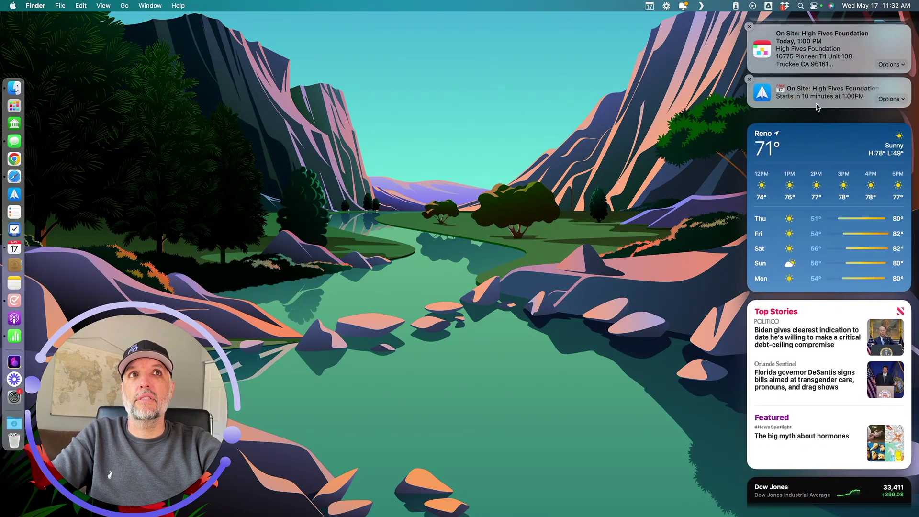
{"action": "scroll", "coordinate": [814, 38], "scroll_direction": "up", "scroll_amount": 2}
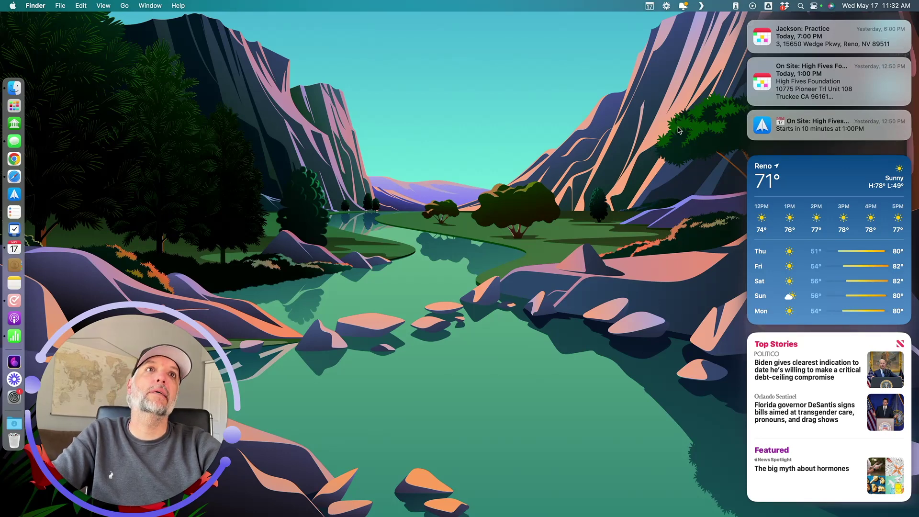
{"action": "scroll", "coordinate": [811, 160], "scroll_direction": "down", "scroll_amount": 3}
{"action": "scroll", "coordinate": [812, 162], "scroll_direction": "down", "scroll_amount": 3}
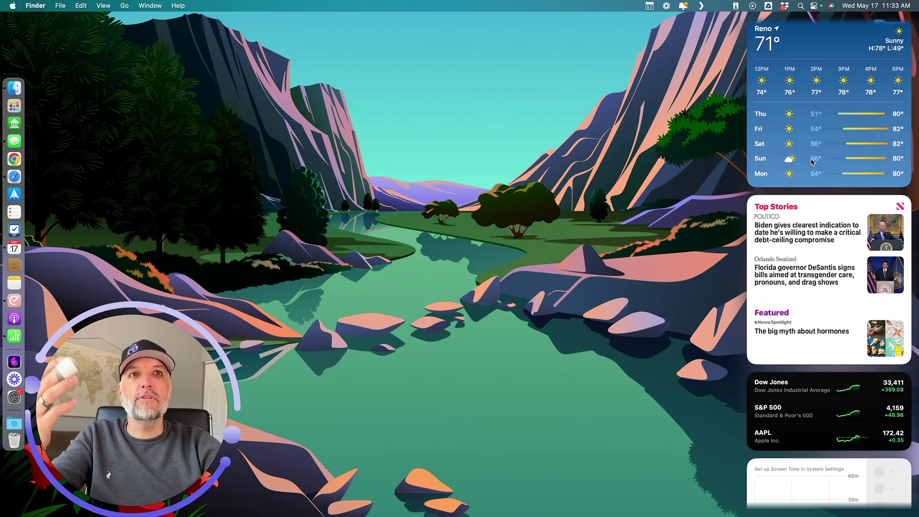
{"action": "scroll", "coordinate": [812, 162], "scroll_direction": "down", "scroll_amount": 3}
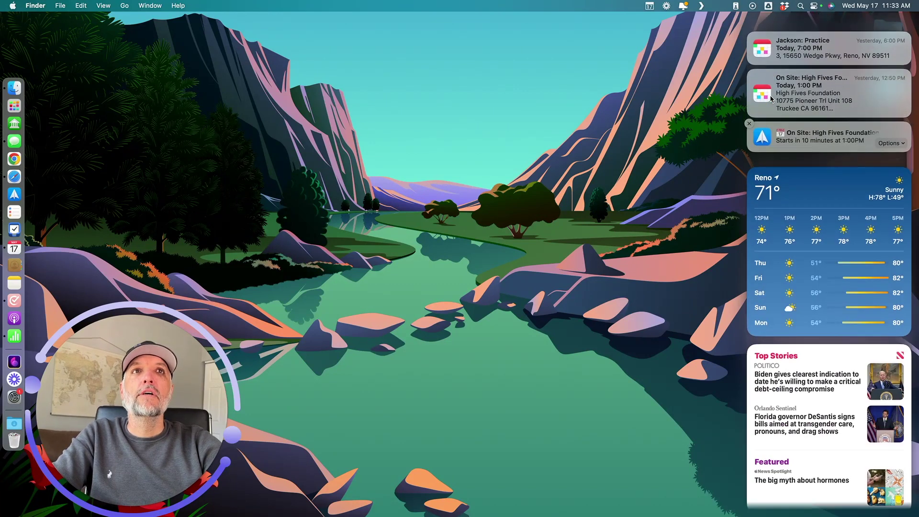
{"action": "scroll", "coordinate": [747, 67], "scroll_direction": "up", "scroll_amount": 5}
Dismiss all three calendar notifications, then close Notification Center.
{"action": "left_click", "coordinate": [750, 22]}
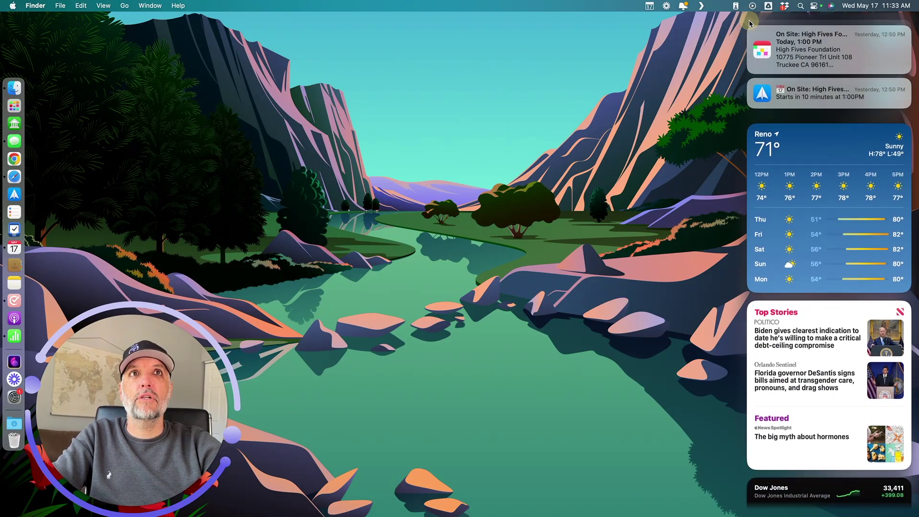
{"action": "left_click", "coordinate": [749, 22]}
{"action": "left_click", "coordinate": [750, 23]}
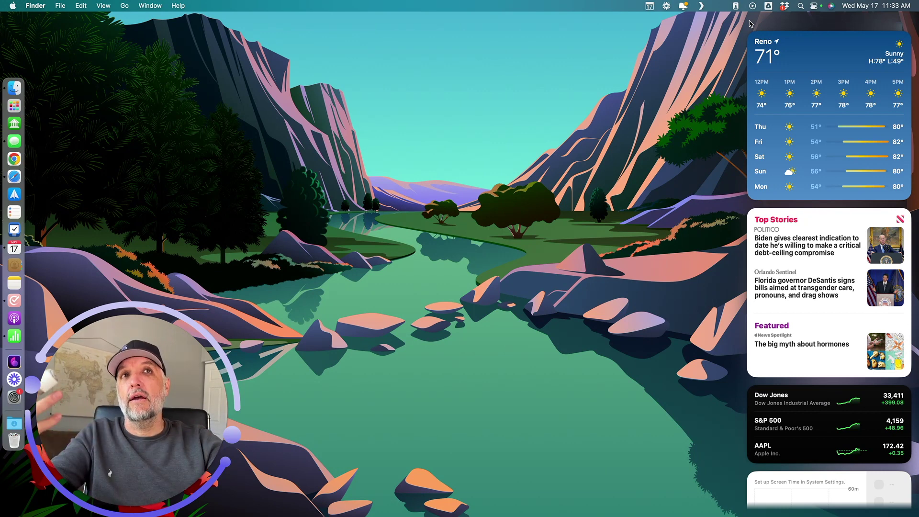
{"action": "left_click", "coordinate": [681, 117]}
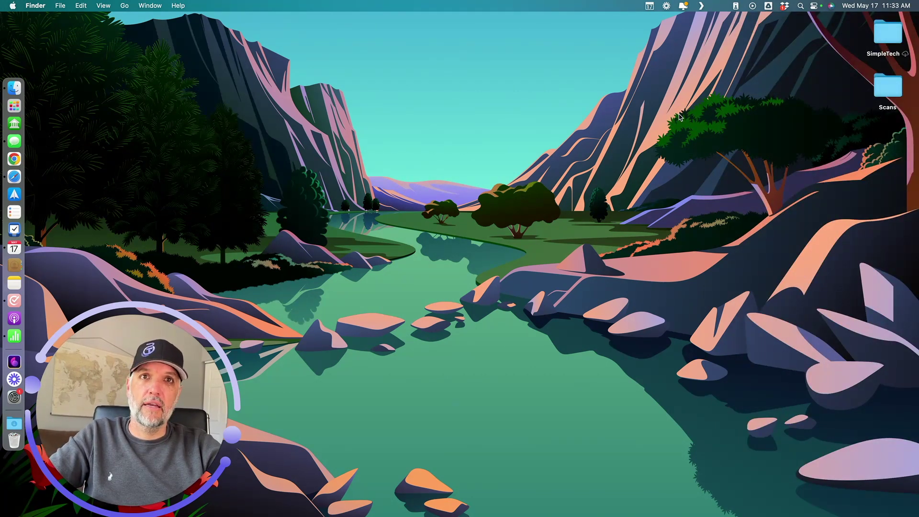
{"action": "left_click", "coordinate": [858, 8]}
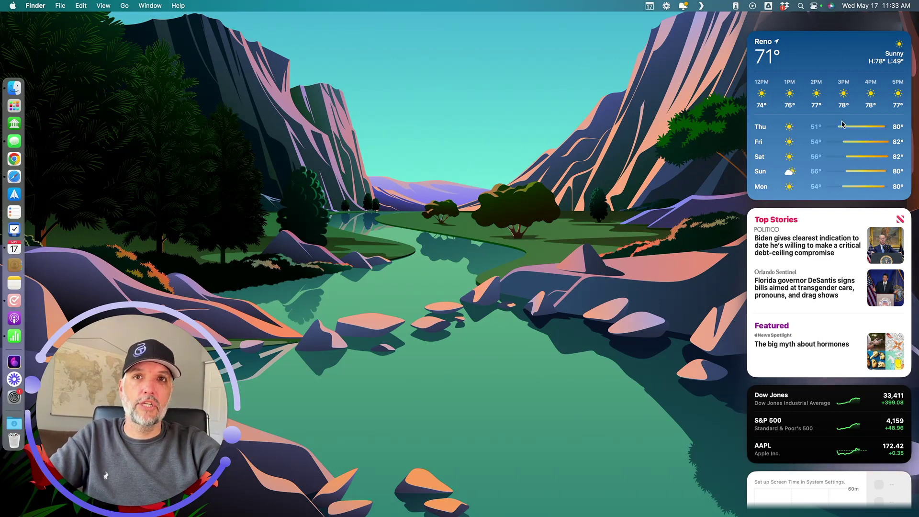
{"action": "left_click", "coordinate": [700, 206]}
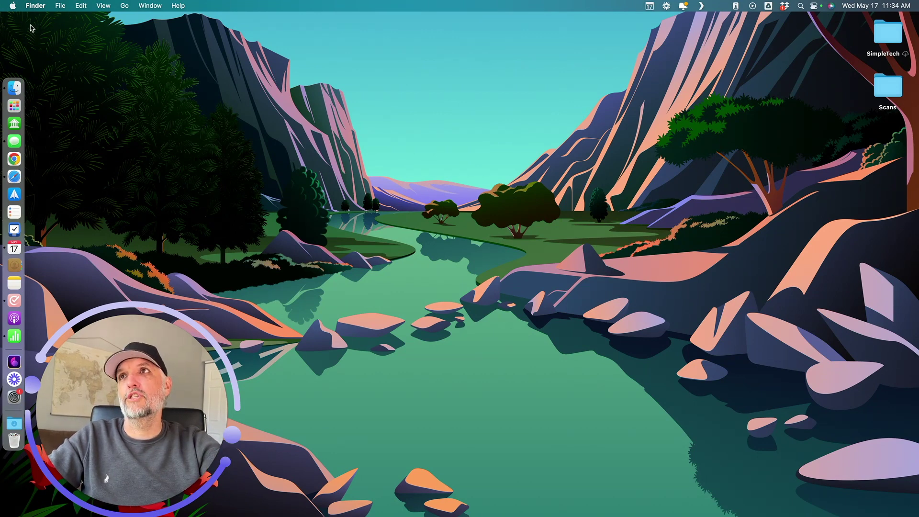
Open System Settings, search 'notifica' and go to the Notifications pane, moving the window left.
{"action": "left_click", "coordinate": [13, 6]}
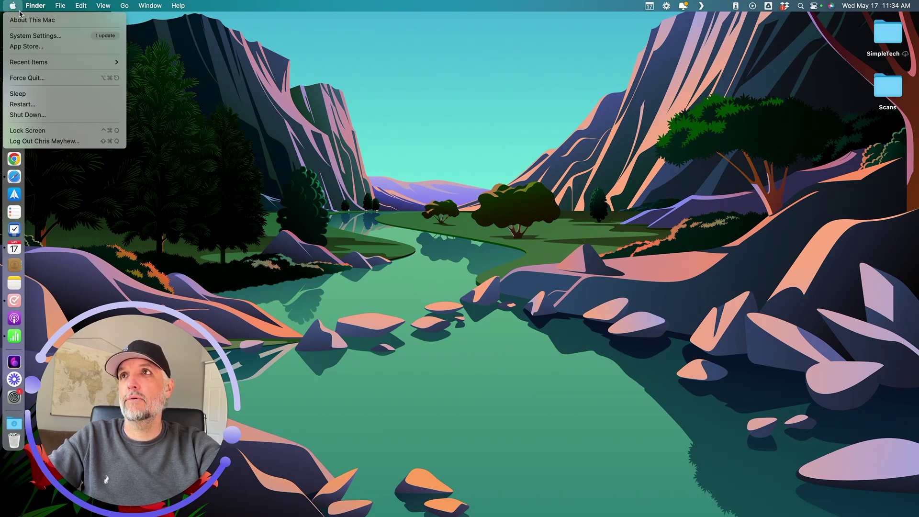
{"action": "left_click", "coordinate": [37, 36]}
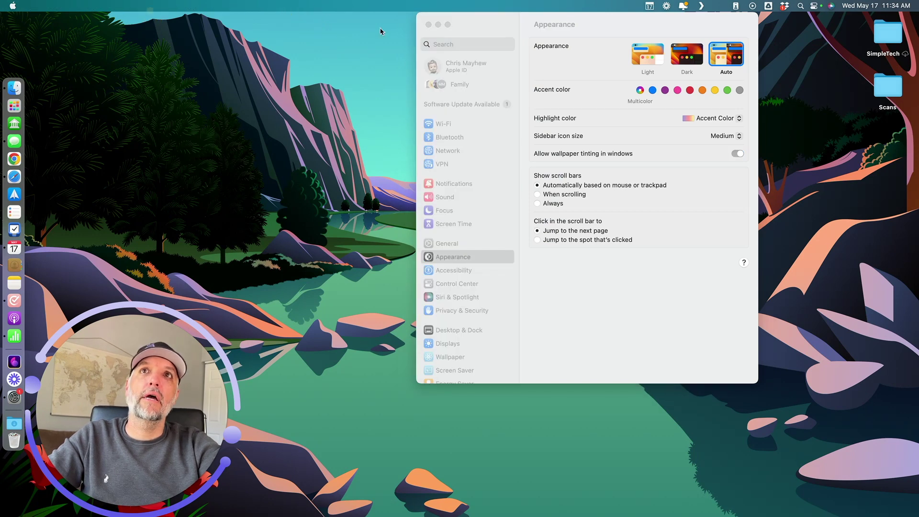
{"action": "type", "text": "notiic"}
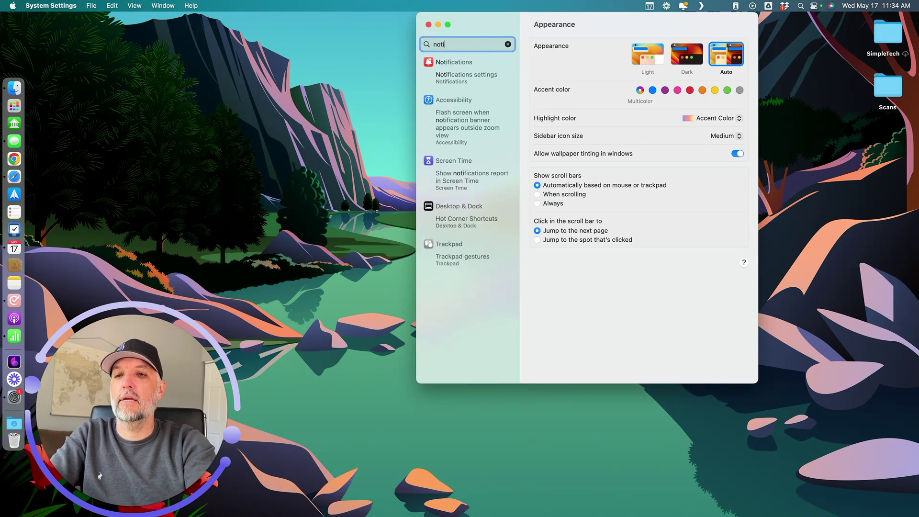
{"action": "key", "text": "BackSpace"}
{"action": "key", "text": "BackSpace"}
{"action": "type", "text": "fica"}
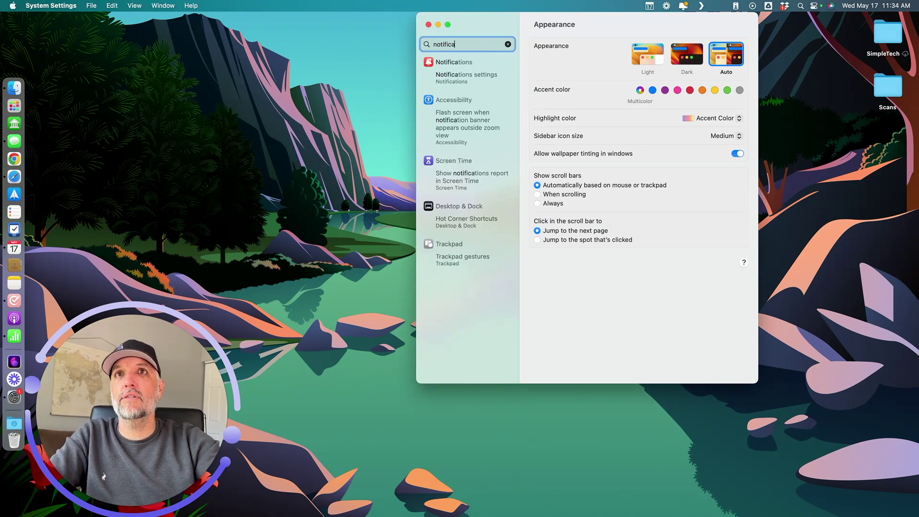
{"action": "left_click", "coordinate": [457, 63]}
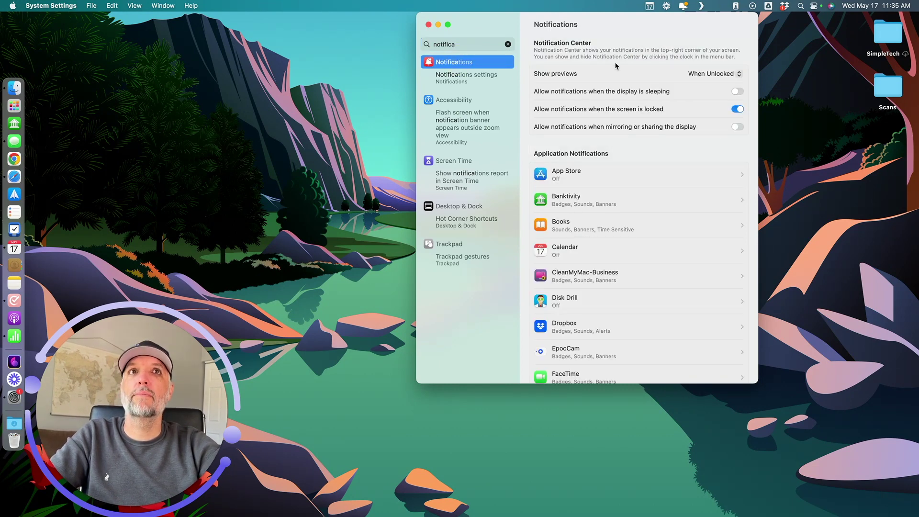
{"action": "left_click_drag", "start_coordinate": [627, 21], "coordinate": [532, 19]}
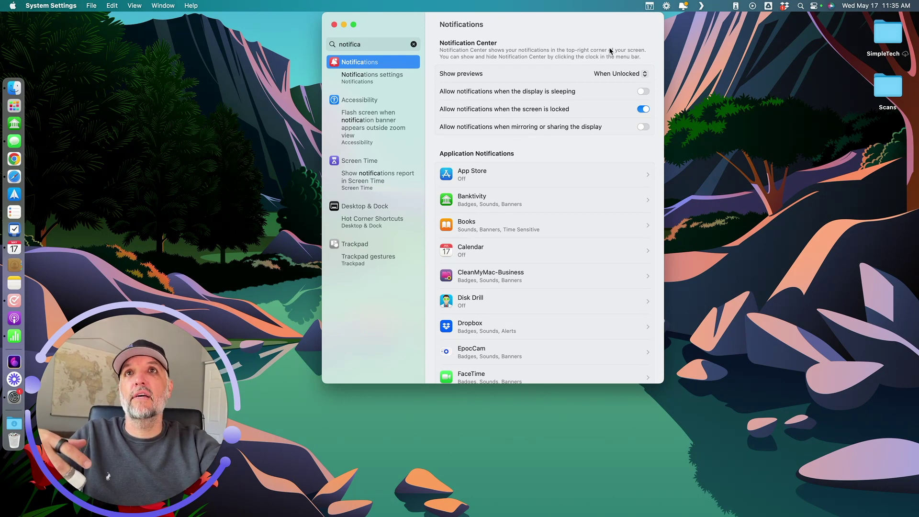
{"action": "left_click", "coordinate": [617, 75]}
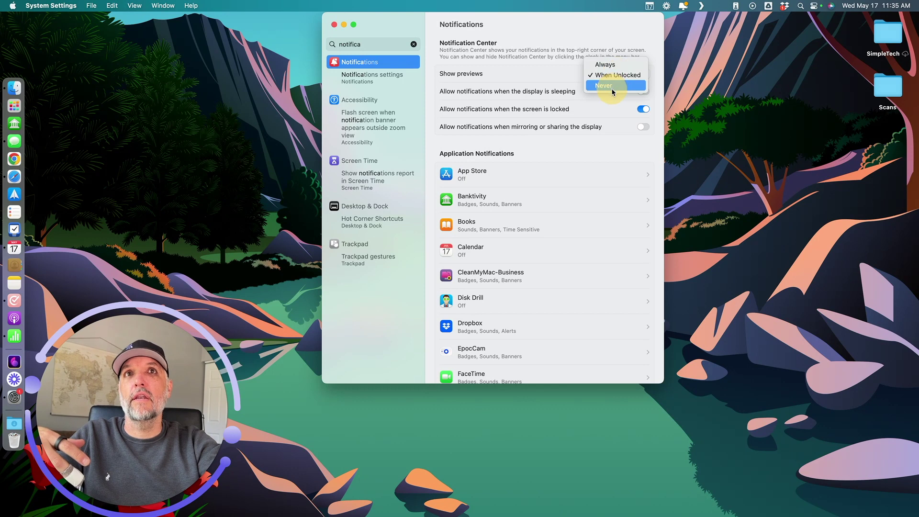
{"action": "left_click", "coordinate": [566, 43]}
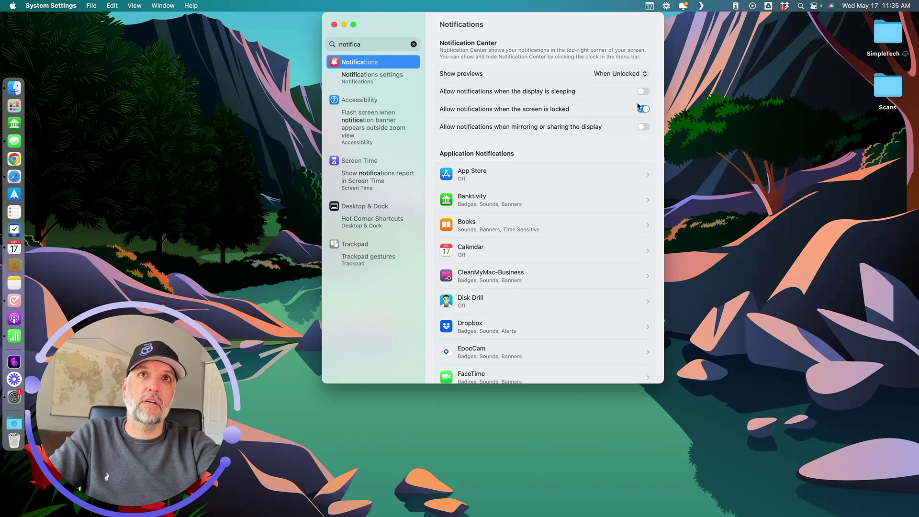
{"action": "left_click", "coordinate": [856, 4]}
{"action": "left_click", "coordinate": [872, 5]}
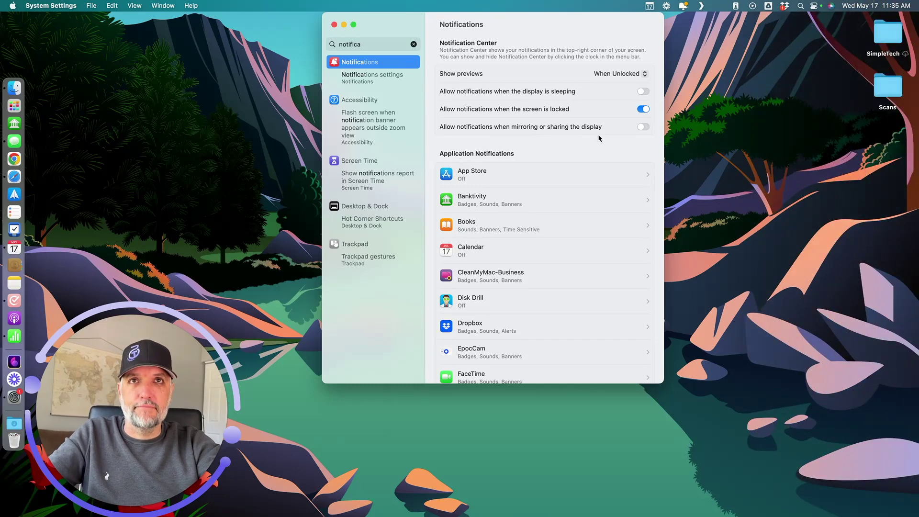
Switch off Allow notifications for EpocCam and return to the app list.
{"action": "scroll", "coordinate": [598, 137], "scroll_direction": "down", "scroll_amount": 3}
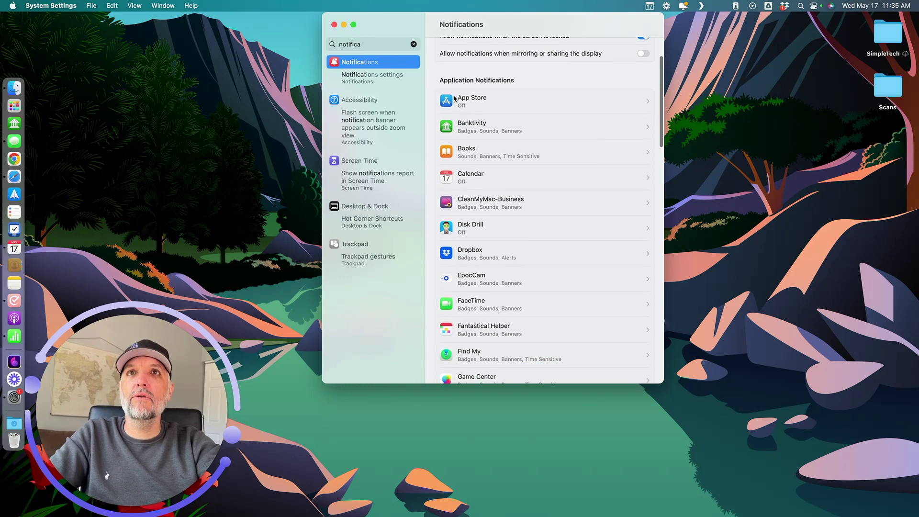
{"action": "scroll", "coordinate": [525, 174], "scroll_direction": "down", "scroll_amount": 2}
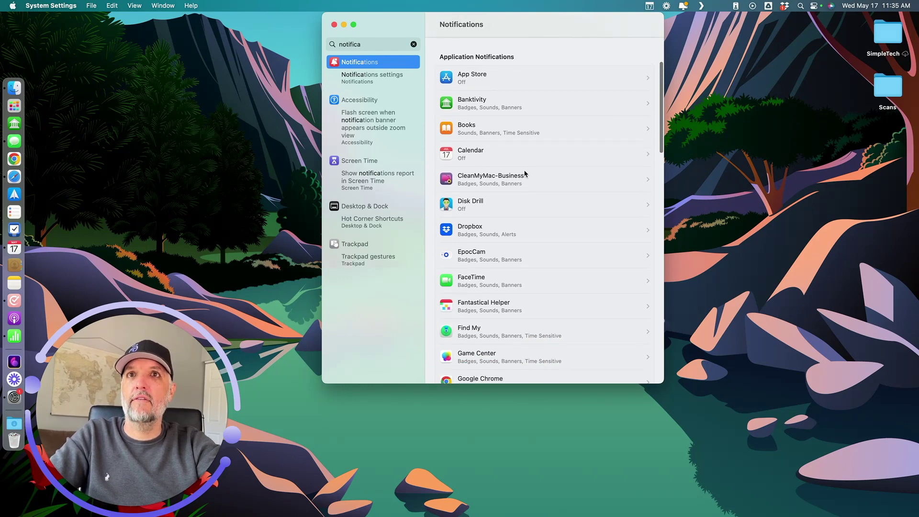
{"action": "scroll", "coordinate": [524, 173], "scroll_direction": "down", "scroll_amount": 5}
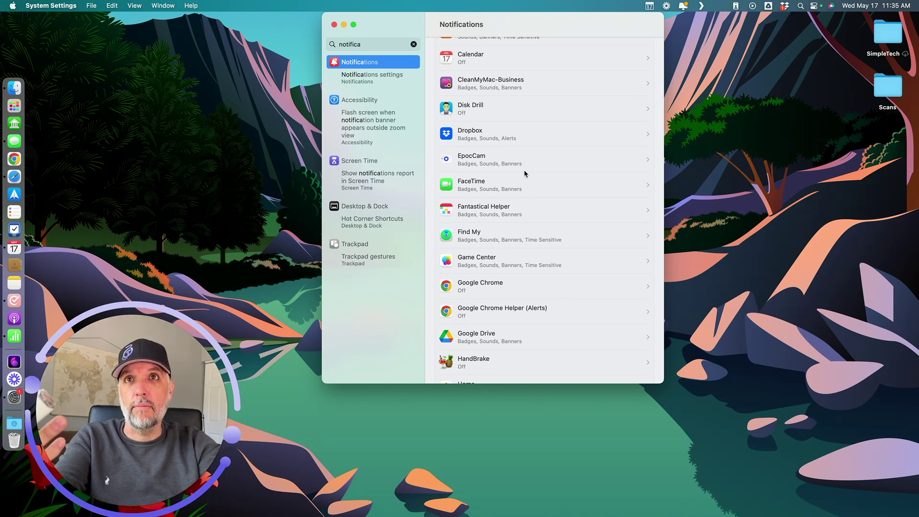
{"action": "left_click", "coordinate": [506, 163]}
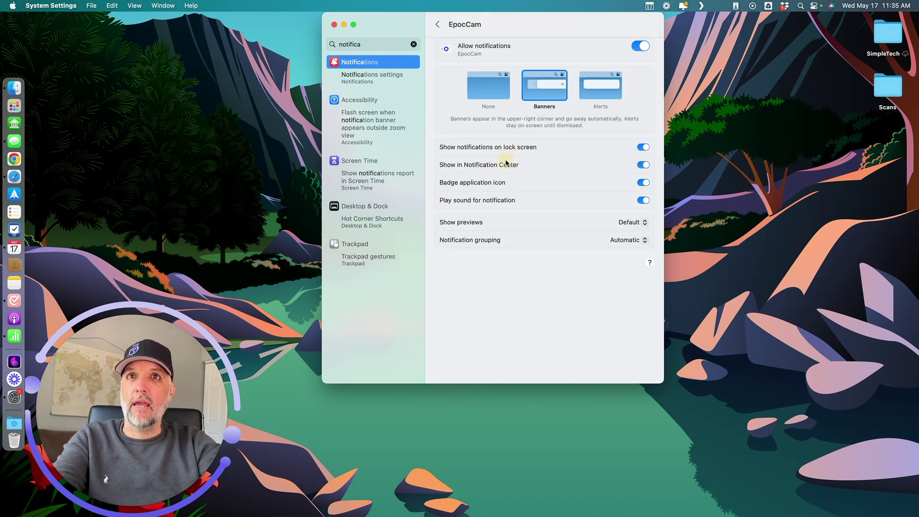
{"action": "left_click", "coordinate": [639, 46]}
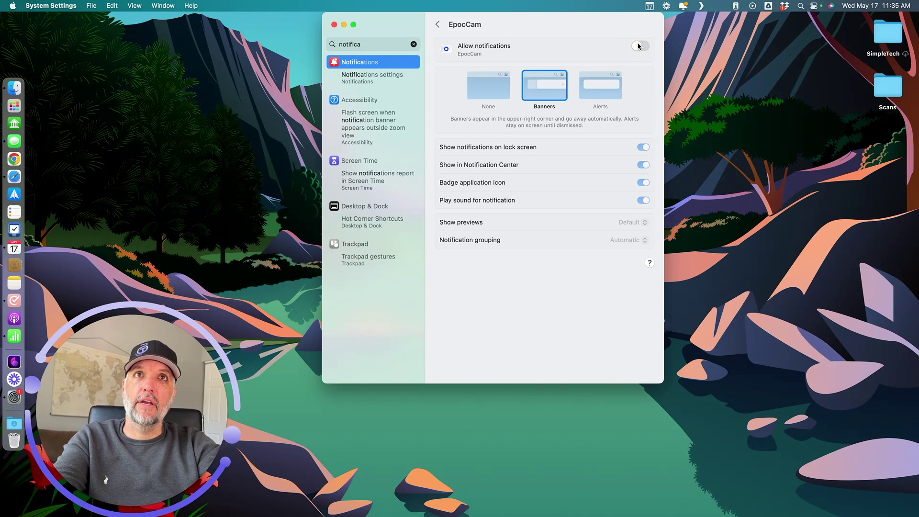
{"action": "left_click", "coordinate": [438, 24]}
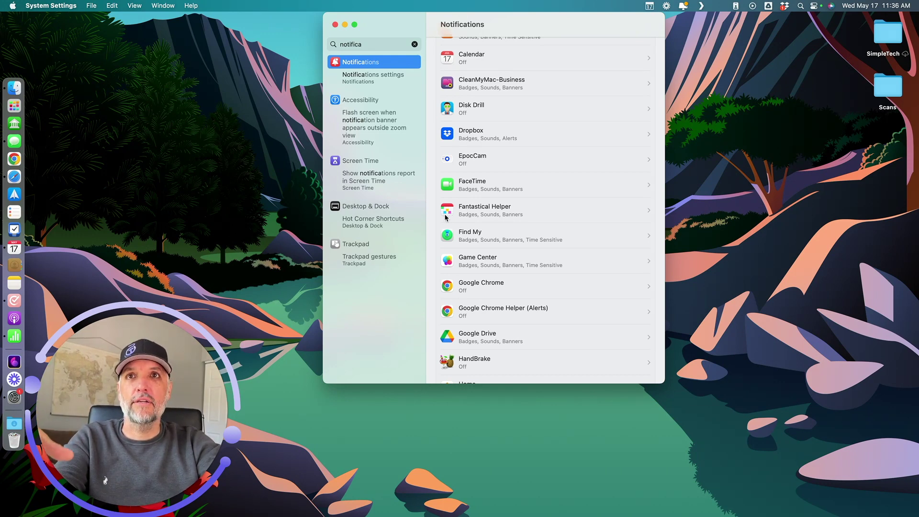
{"action": "scroll", "coordinate": [479, 249], "scroll_direction": "up", "scroll_amount": 5}
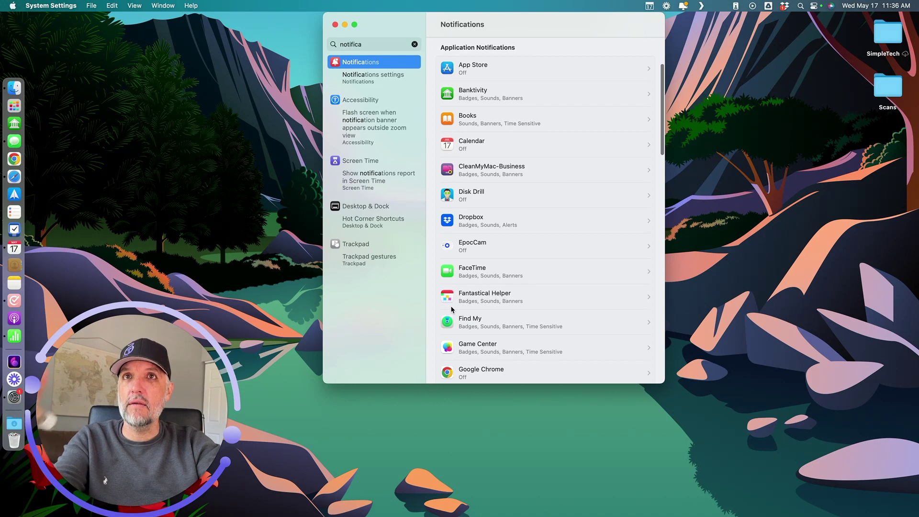
Find Spark in the app list and switch its Allow notifications off.
{"action": "scroll", "coordinate": [452, 309], "scroll_direction": "down", "scroll_amount": 10}
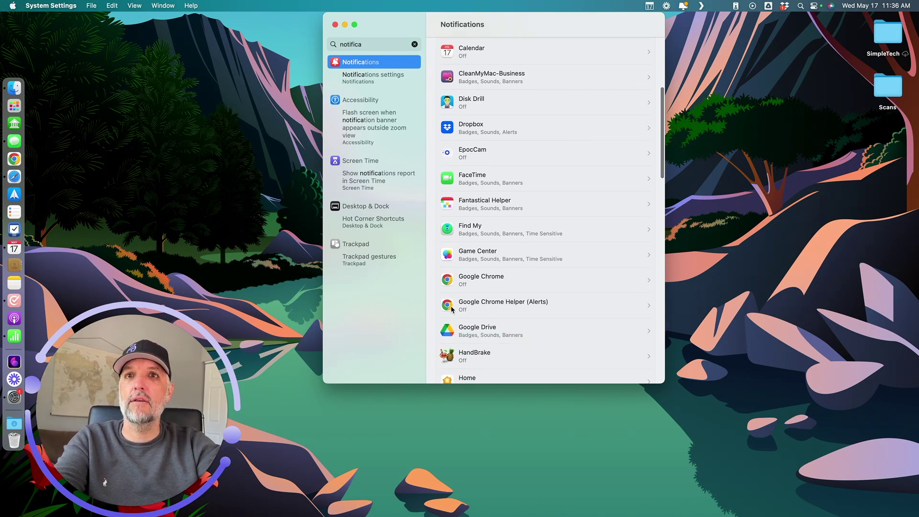
{"action": "scroll", "coordinate": [451, 309], "scroll_direction": "down", "scroll_amount": 8}
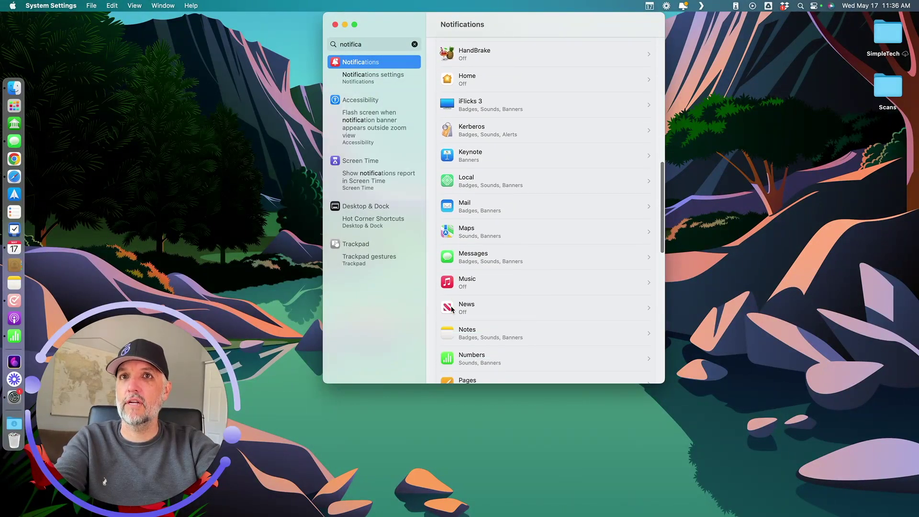
{"action": "scroll", "coordinate": [451, 309], "scroll_direction": "down", "scroll_amount": 8}
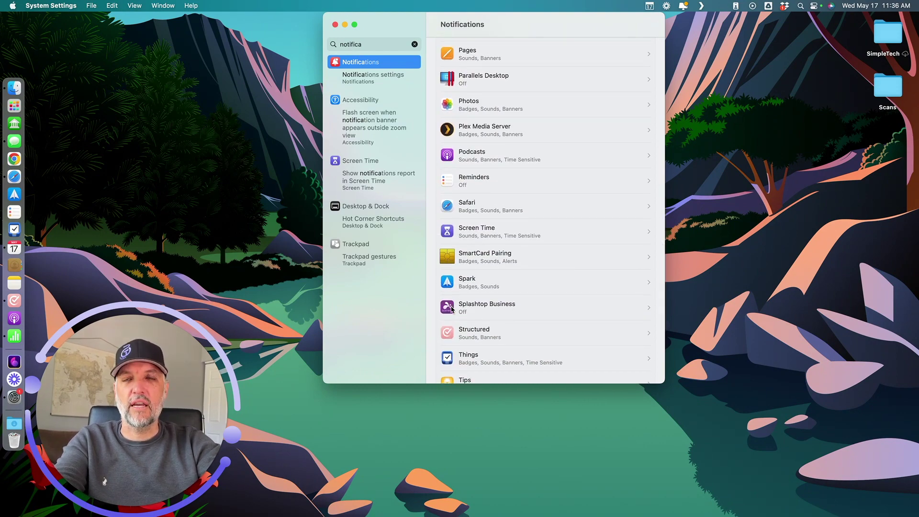
{"action": "left_click", "coordinate": [483, 290]}
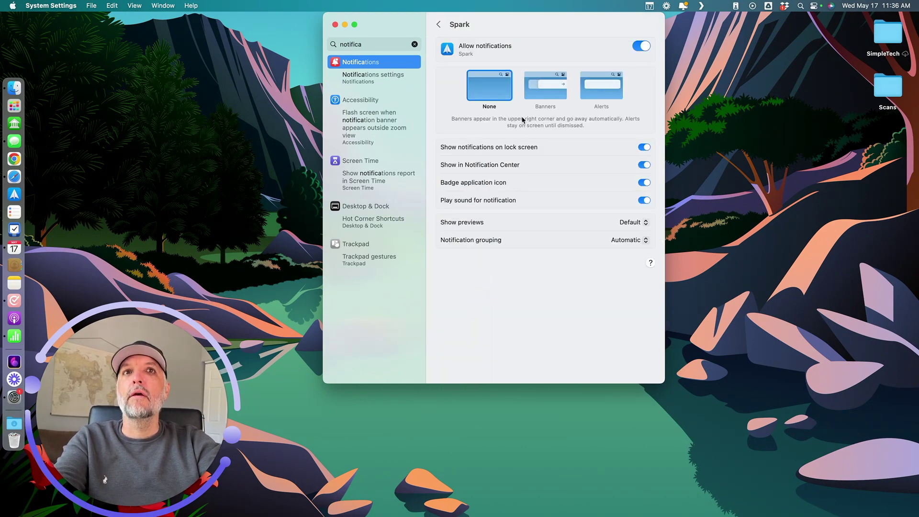
{"action": "left_click", "coordinate": [637, 45]}
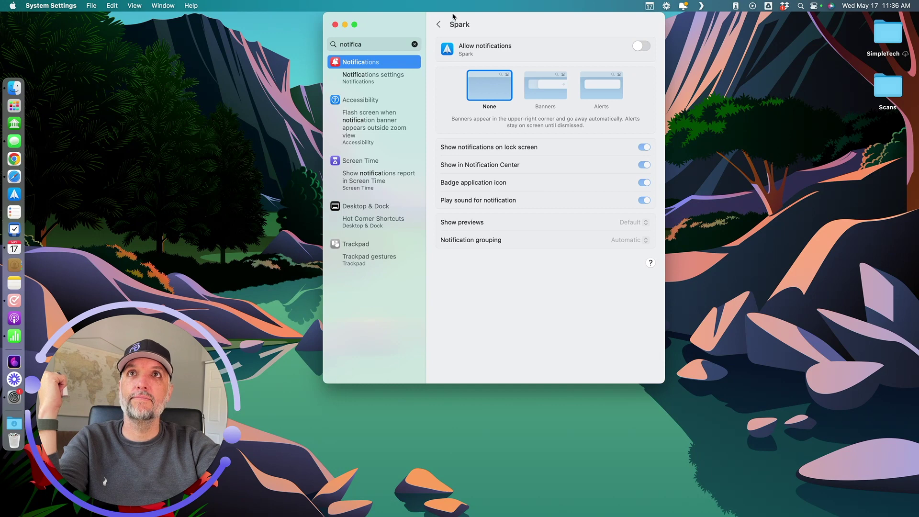
Open Mail's notification page, showing notifications allowed with the Banners style.
{"action": "left_click", "coordinate": [439, 24]}
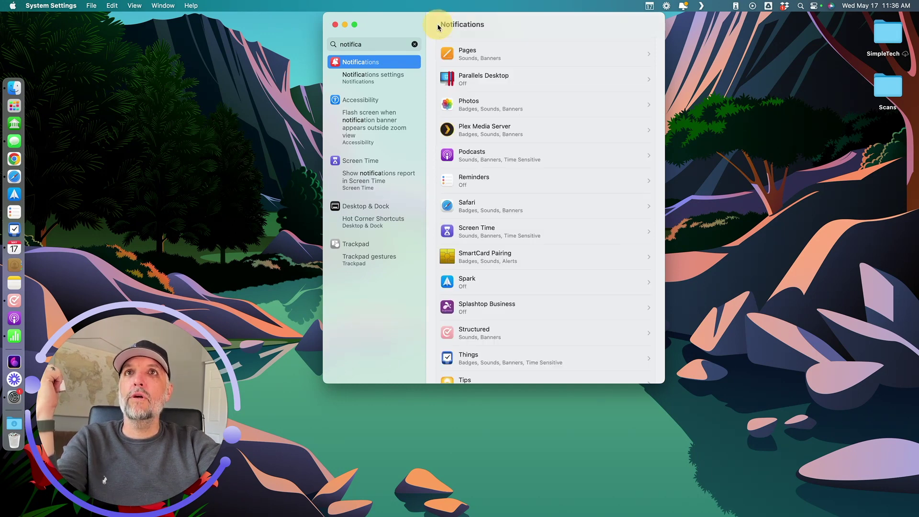
{"action": "scroll", "coordinate": [476, 188], "scroll_direction": "up", "scroll_amount": 4}
{"action": "scroll", "coordinate": [476, 188], "scroll_direction": "up", "scroll_amount": 5}
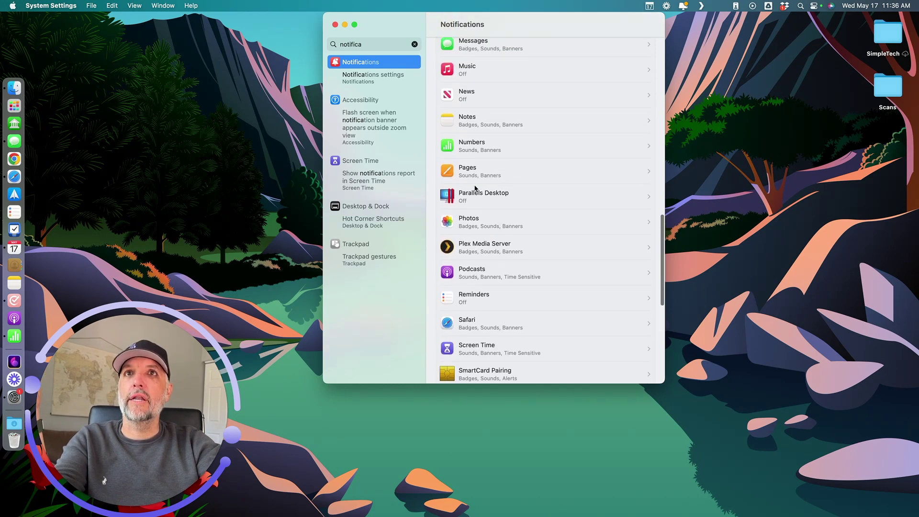
{"action": "left_click", "coordinate": [471, 116]}
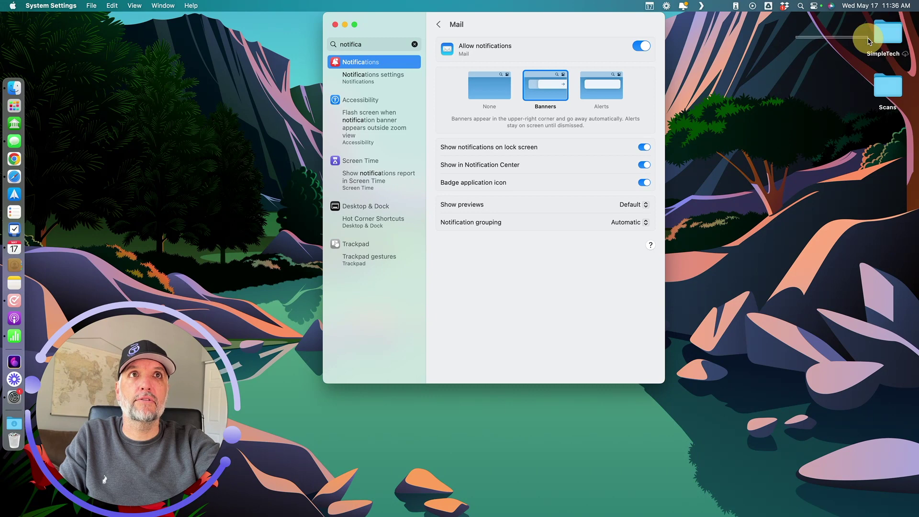
{"action": "left_click", "coordinate": [846, 41]}
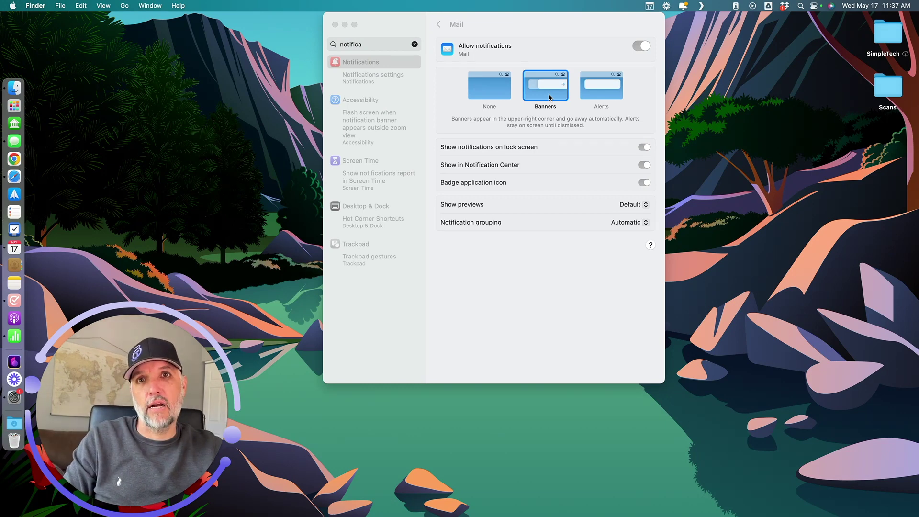
{"action": "left_click", "coordinate": [597, 92]}
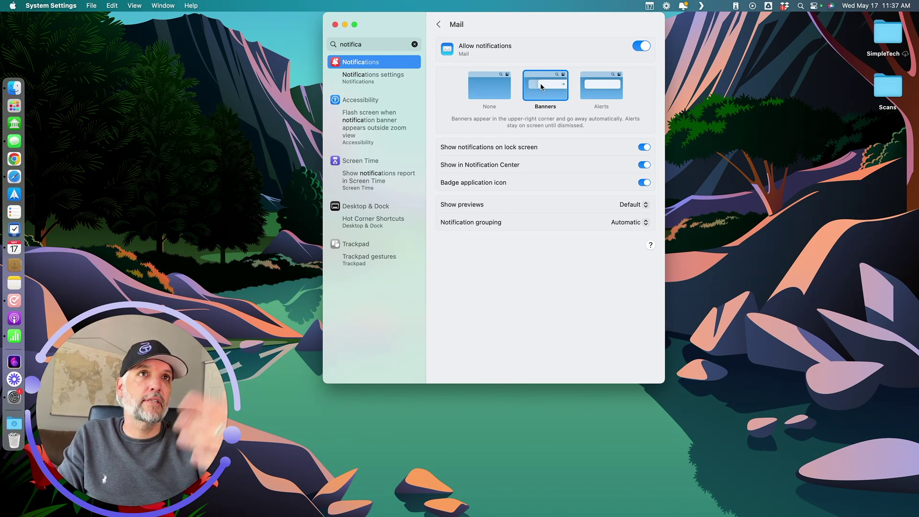
{"action": "left_click", "coordinate": [887, 5]}
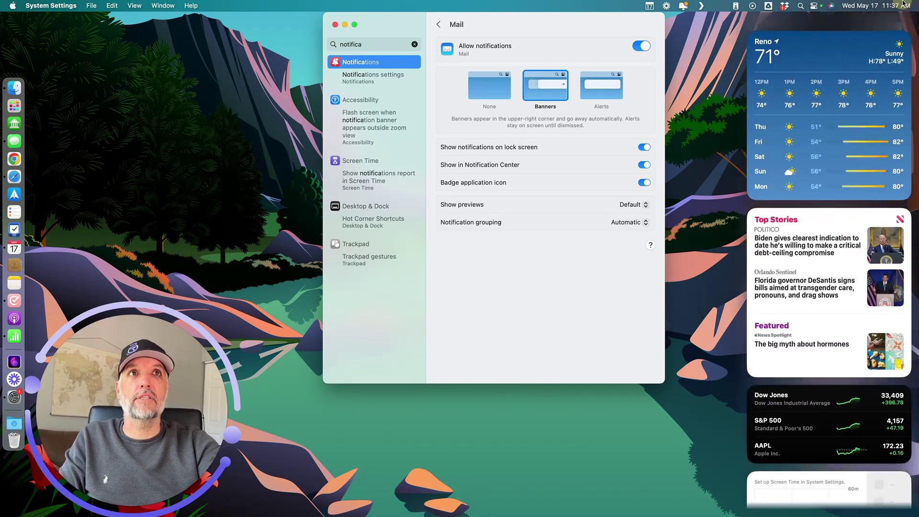
{"action": "left_click", "coordinate": [885, 4]}
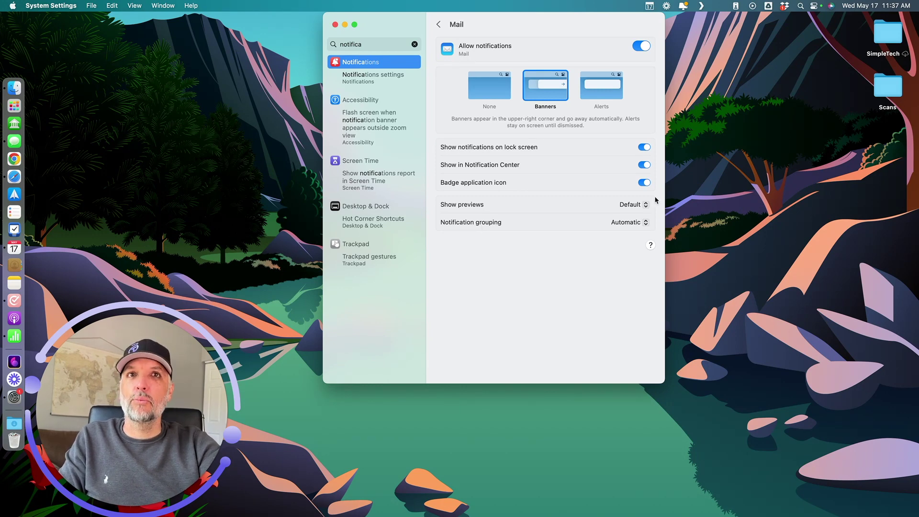
{"action": "left_click", "coordinate": [642, 205]}
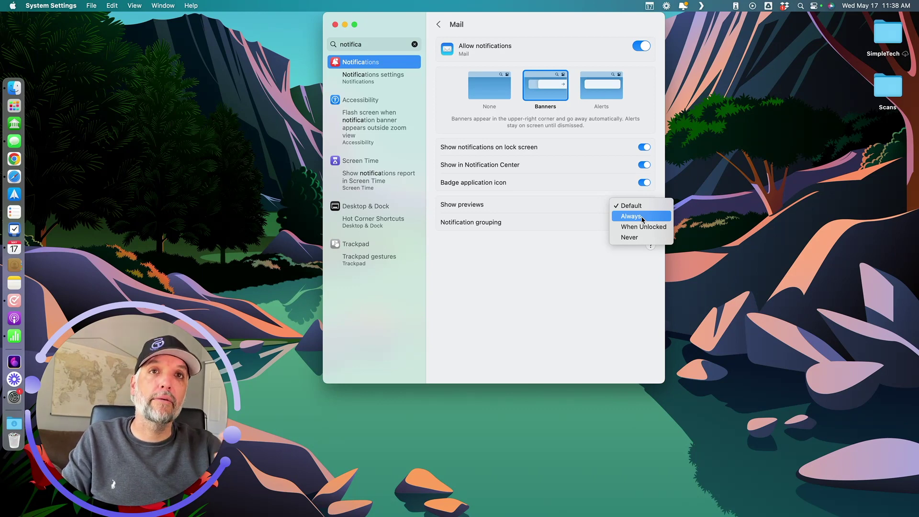
{"action": "left_click", "coordinate": [522, 245]}
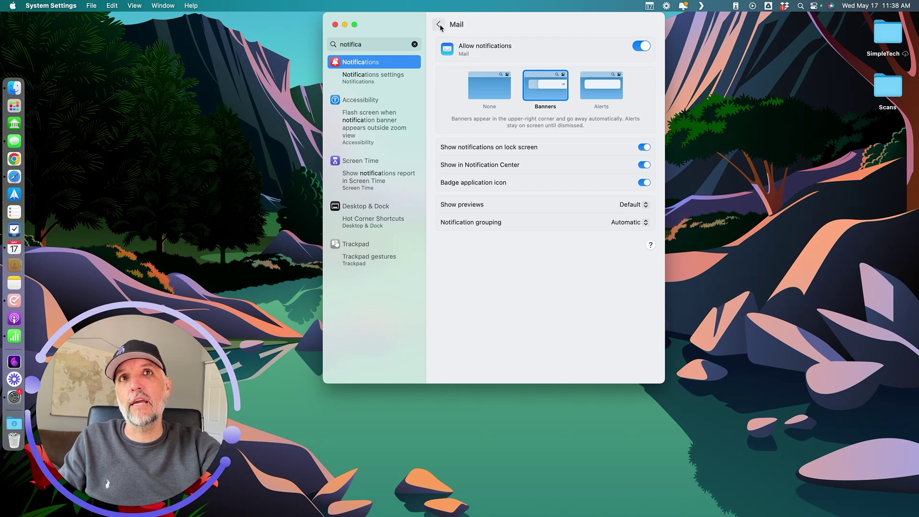
Turn Mail's notifications off, then enable Reminders notifications with the Alerts style.
{"action": "left_click", "coordinate": [640, 46]}
{"action": "left_click", "coordinate": [438, 26]}
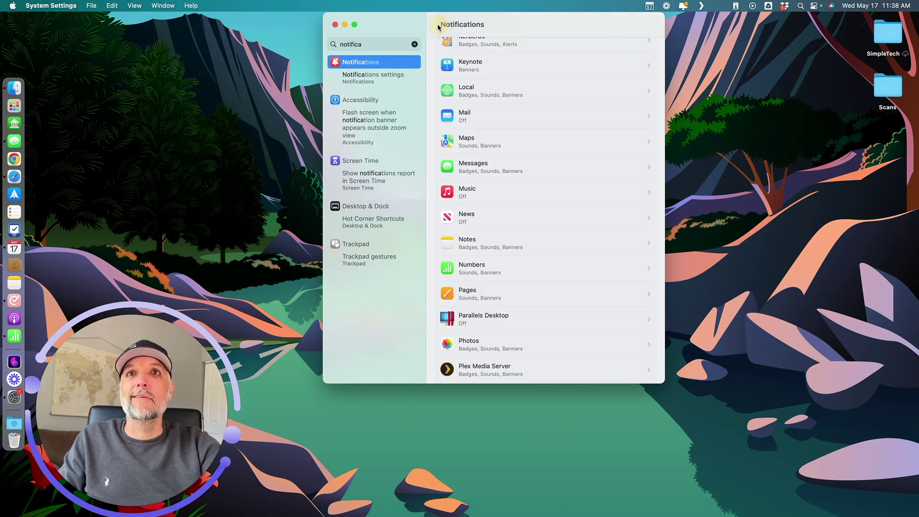
{"action": "scroll", "coordinate": [544, 259], "scroll_direction": "down", "scroll_amount": 5}
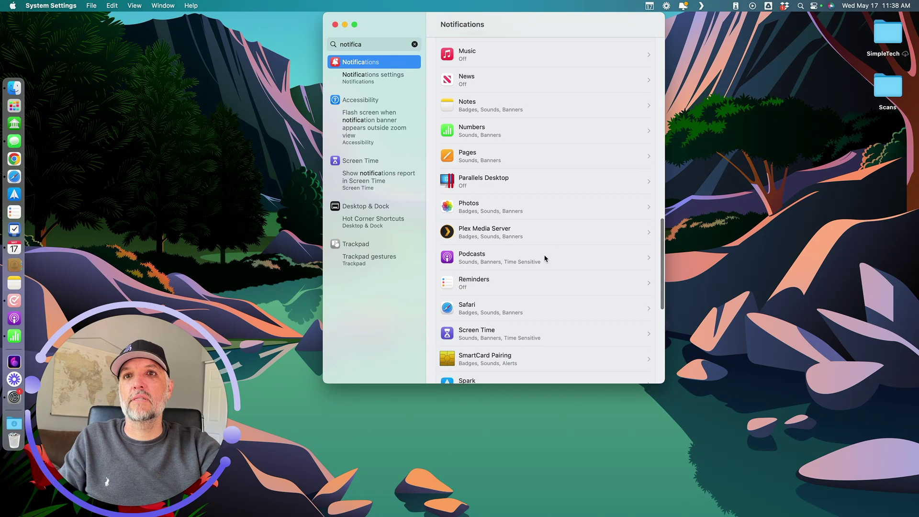
{"action": "scroll", "coordinate": [545, 259], "scroll_direction": "up", "scroll_amount": 2}
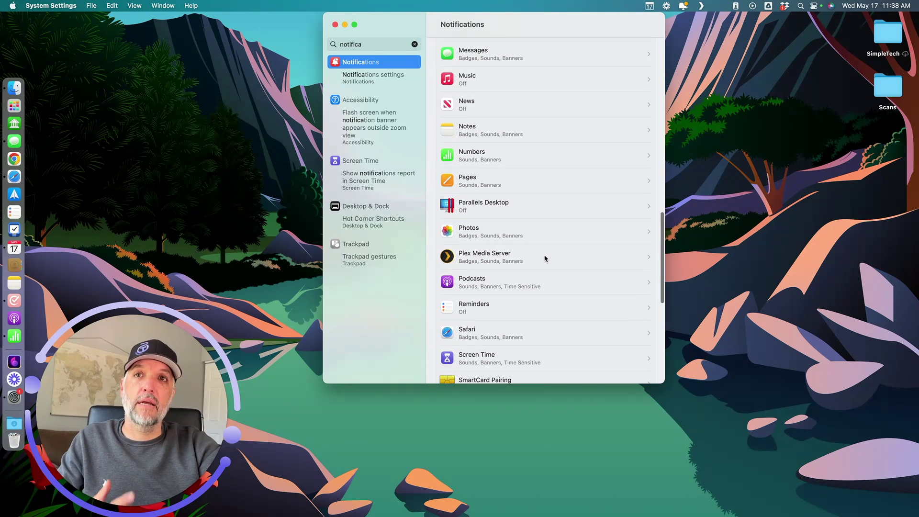
{"action": "scroll", "coordinate": [545, 259], "scroll_direction": "down", "scroll_amount": 6}
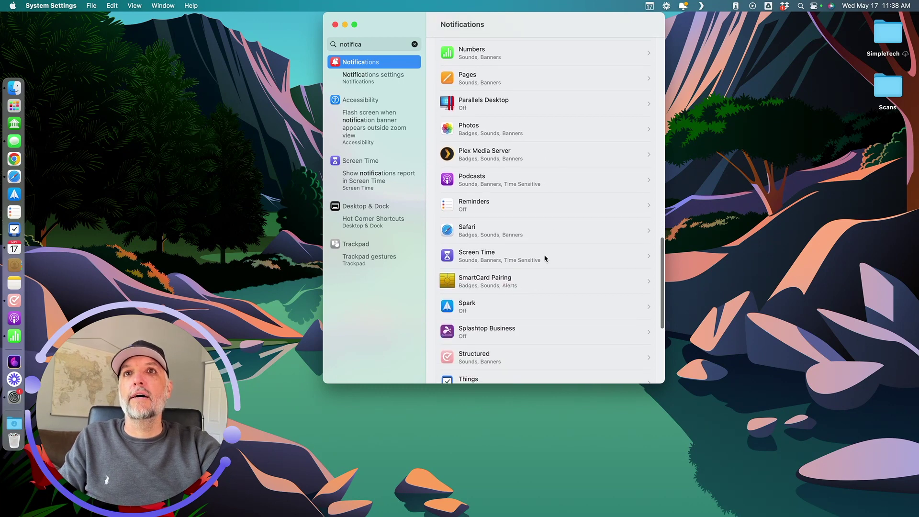
{"action": "left_click", "coordinate": [483, 166]}
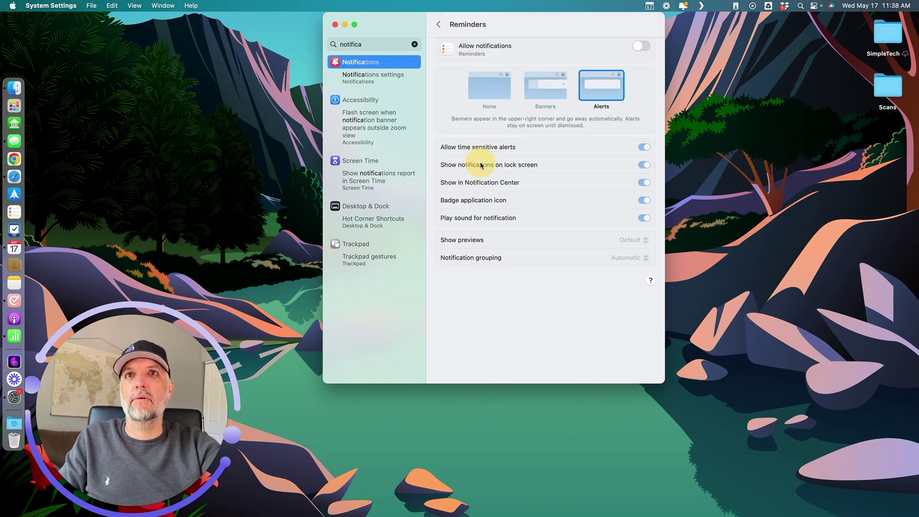
{"action": "left_click", "coordinate": [642, 46]}
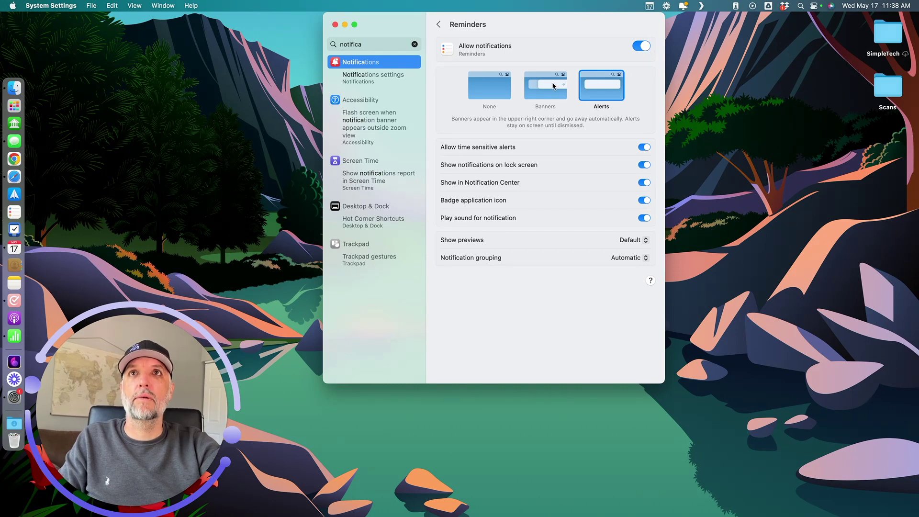
{"action": "left_click", "coordinate": [439, 26]}
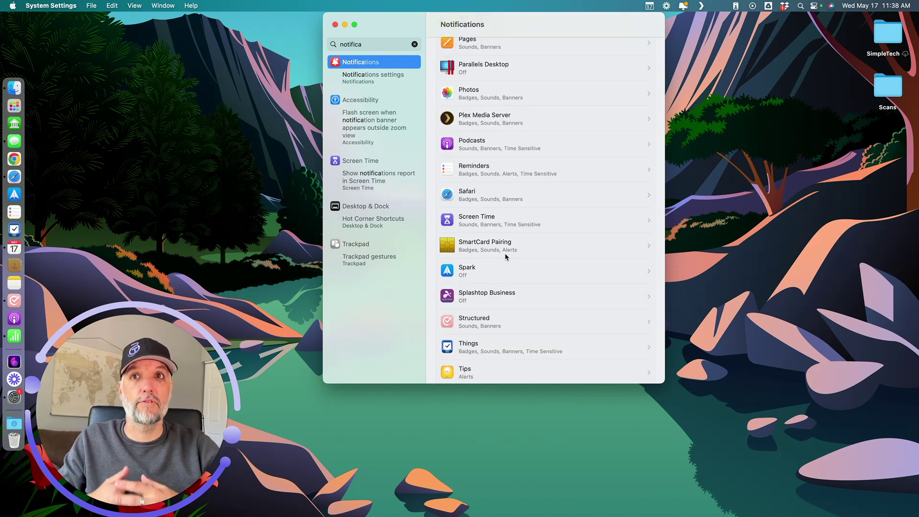
{"action": "scroll", "coordinate": [505, 257], "scroll_direction": "down", "scroll_amount": 8}
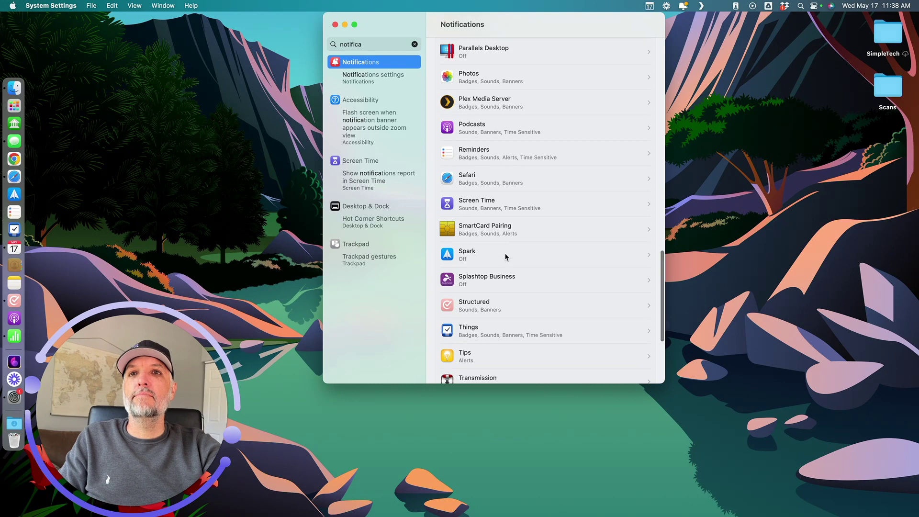
{"action": "scroll", "coordinate": [505, 257], "scroll_direction": "up", "scroll_amount": 5}
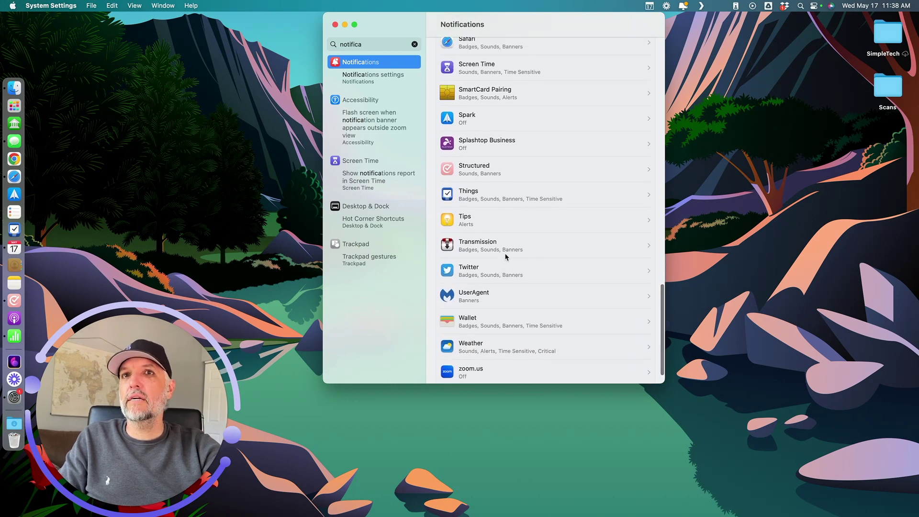
{"action": "scroll", "coordinate": [506, 257], "scroll_direction": "up", "scroll_amount": 8}
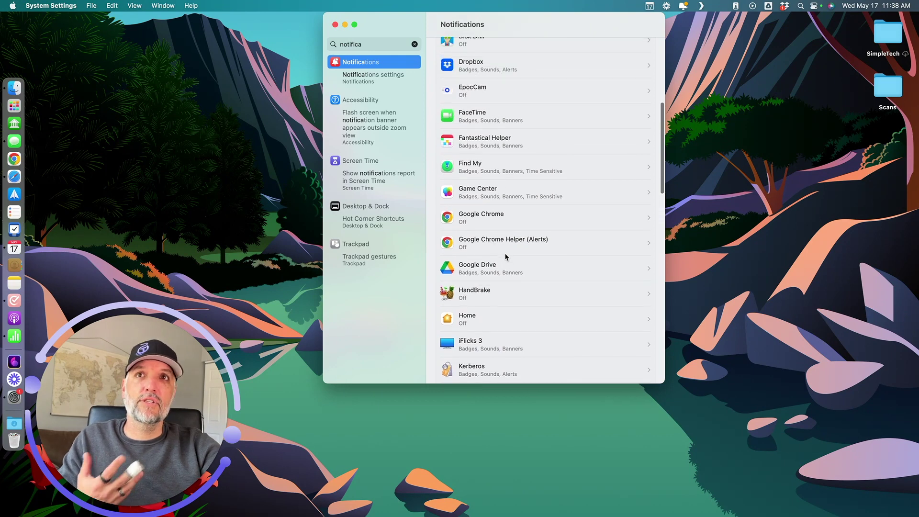
{"action": "scroll", "coordinate": [505, 257], "scroll_direction": "up", "scroll_amount": 5}
{"action": "scroll", "coordinate": [506, 258], "scroll_direction": "up", "scroll_amount": 1}
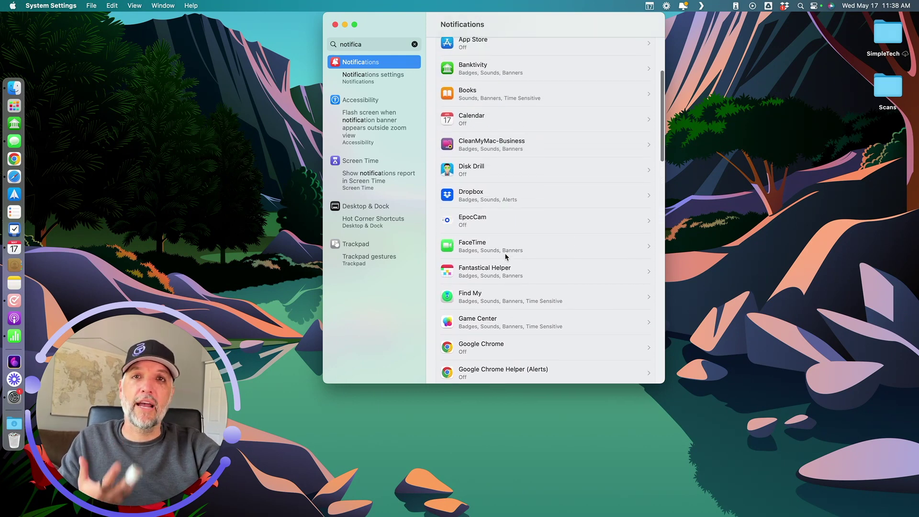
{"action": "scroll", "coordinate": [506, 257], "scroll_direction": "up", "scroll_amount": 3}
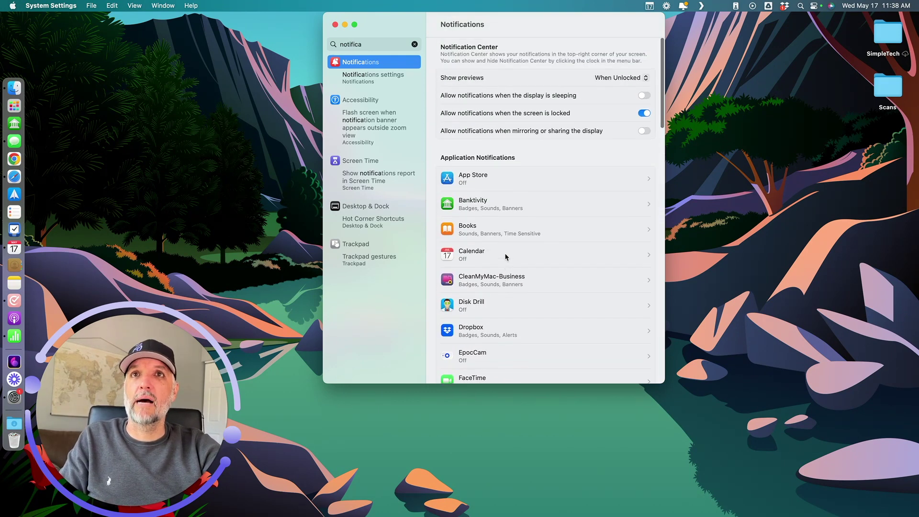